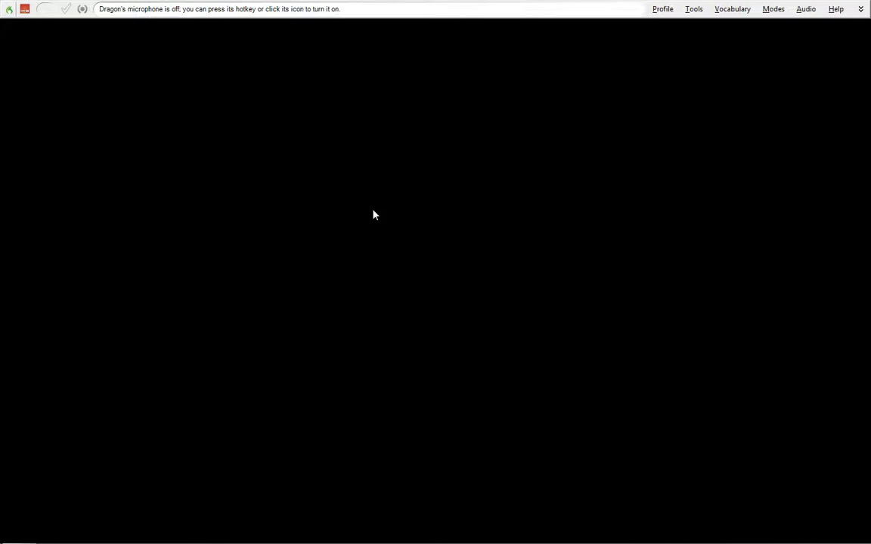
click(695, 10)
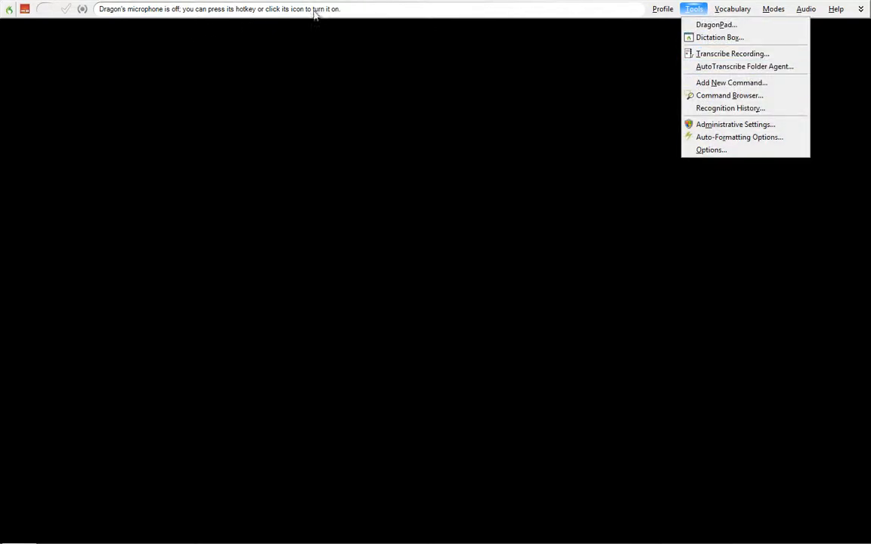
click(860, 9)
click(860, 9)
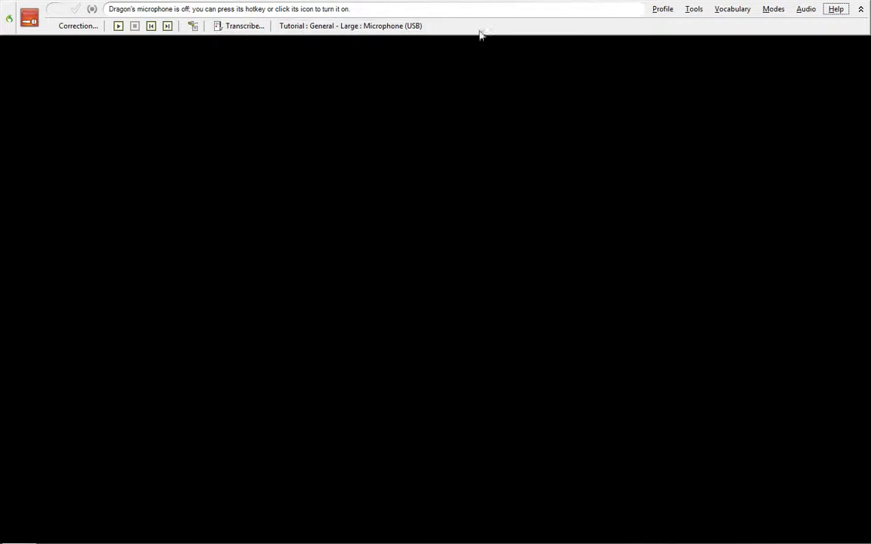
click(859, 9)
Add a new voice command and name it "Macro Recorder Tutorial".
click(693, 8)
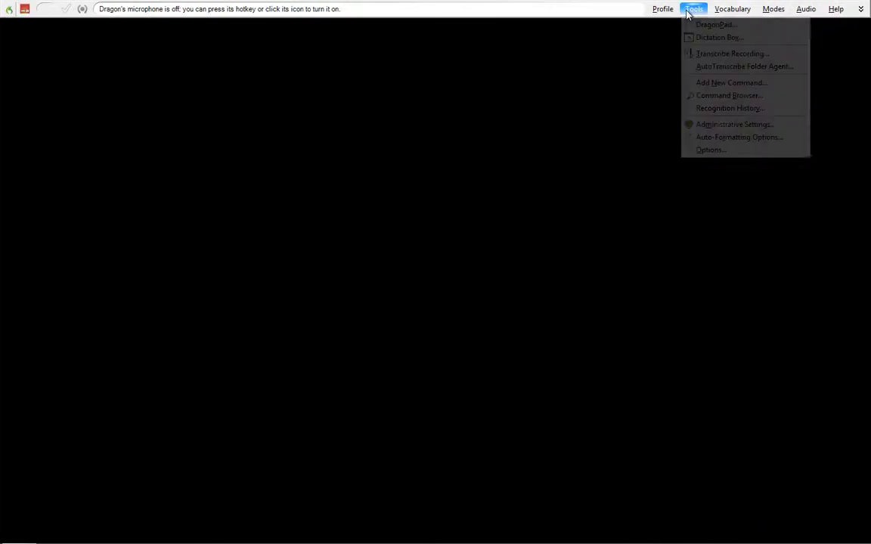
click(719, 83)
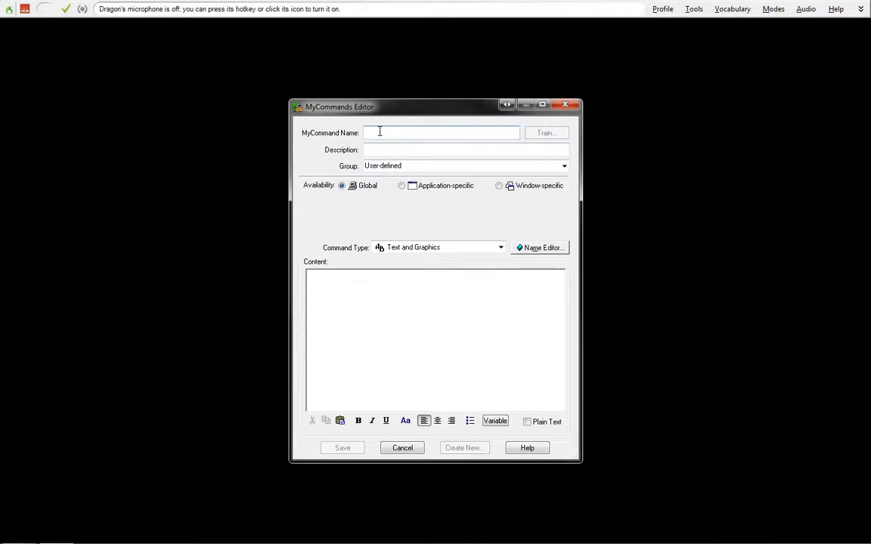
text(MAcr)
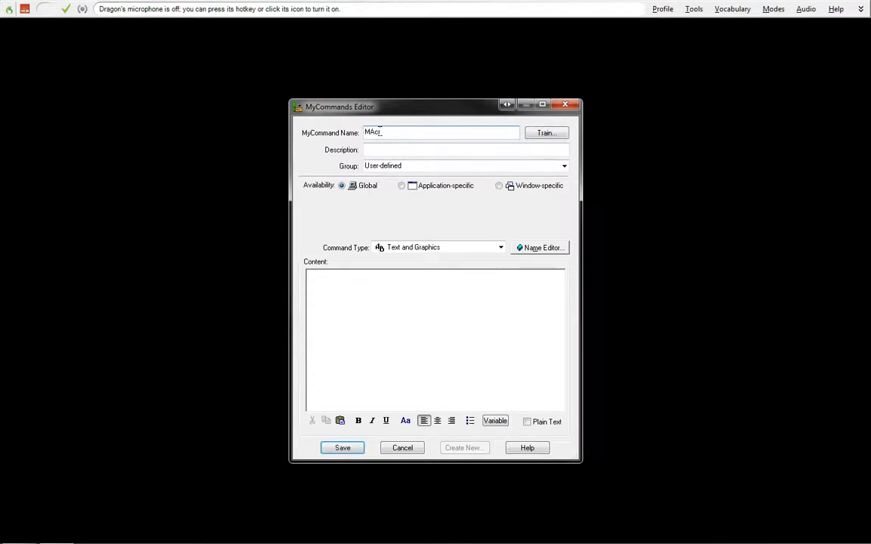
text(o Recorder Tutorial)
click(371, 131)
key(BackSpace)
text(a)
Train the spoken pronunciation of the "Macro Recorder Tutorial" command name and finish the training.
click(546, 132)
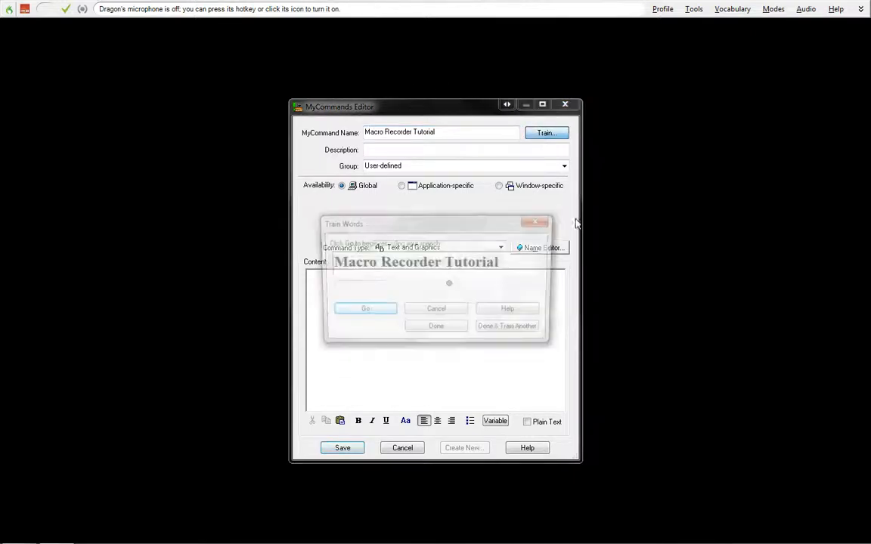
click(377, 314)
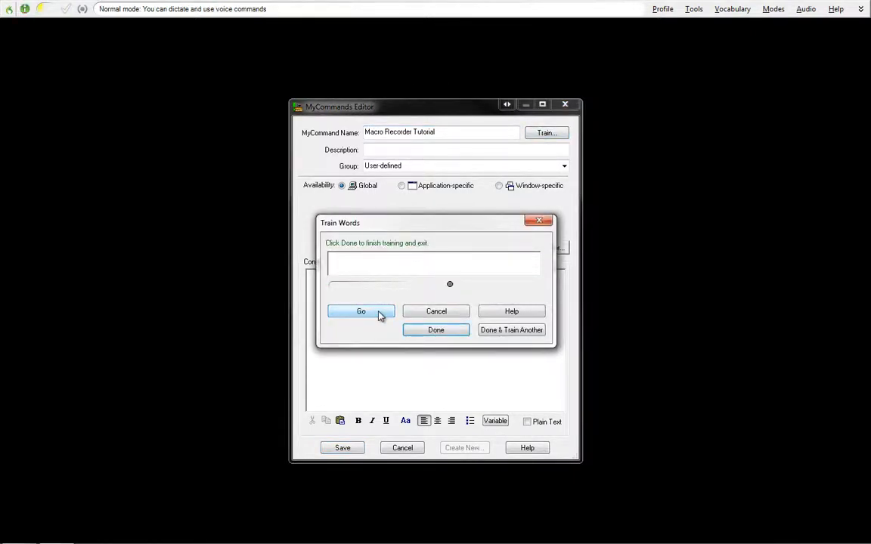
click(435, 330)
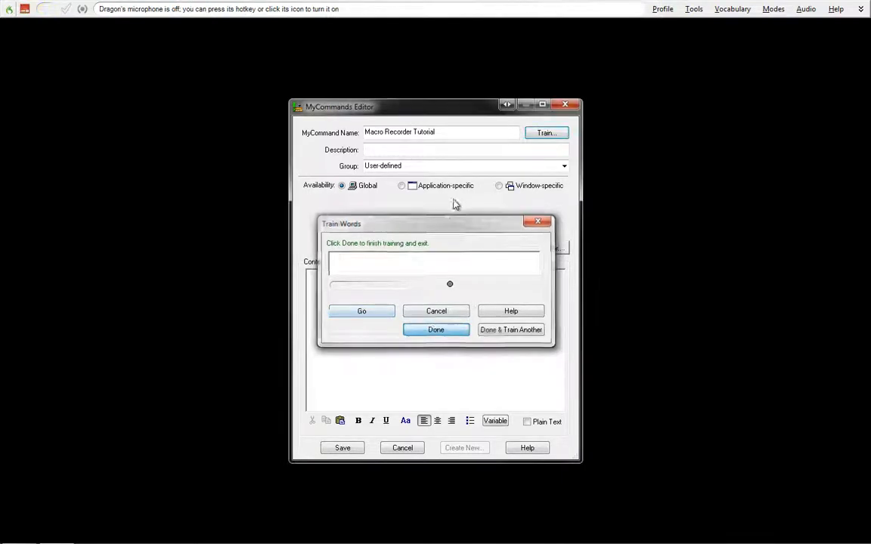
Describe the command as "example of a macro recorder" and set its command type to Macro Recorder.
click(415, 150)
text(exam)
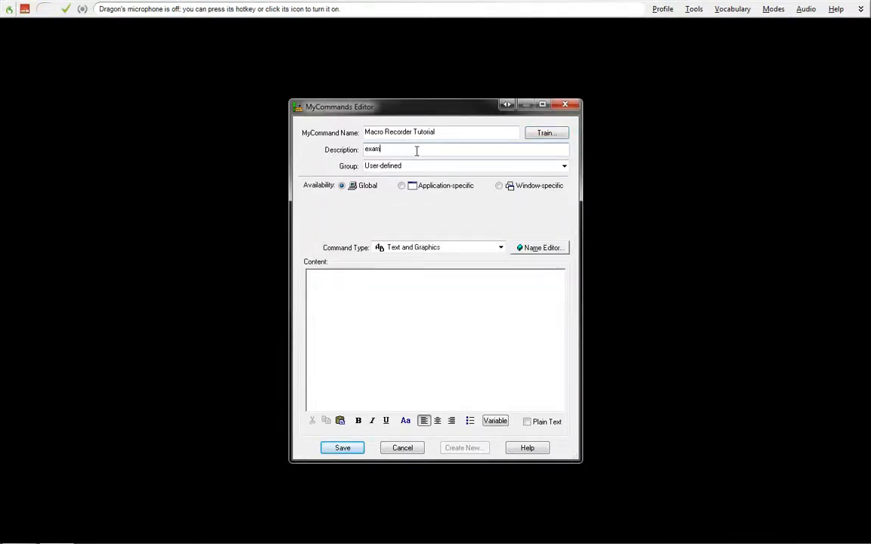
text(ple of a macro recorder)
click(476, 251)
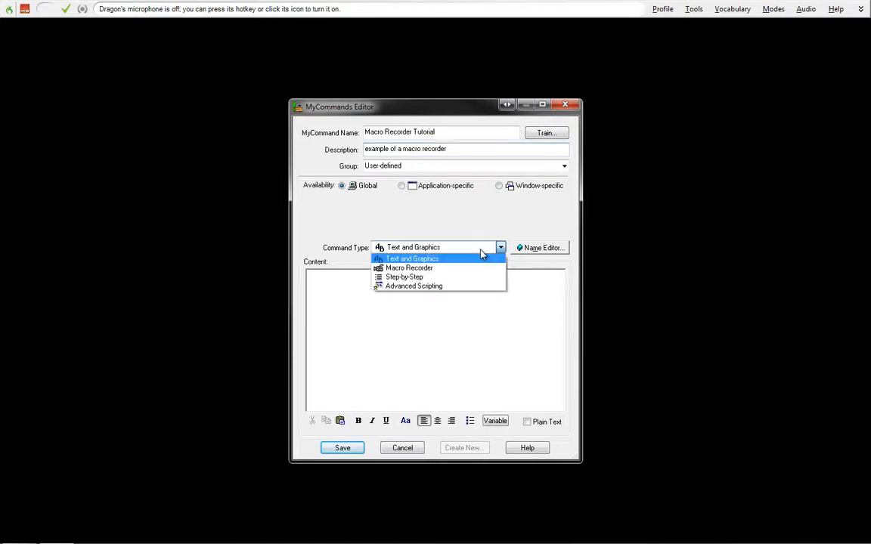
click(439, 269)
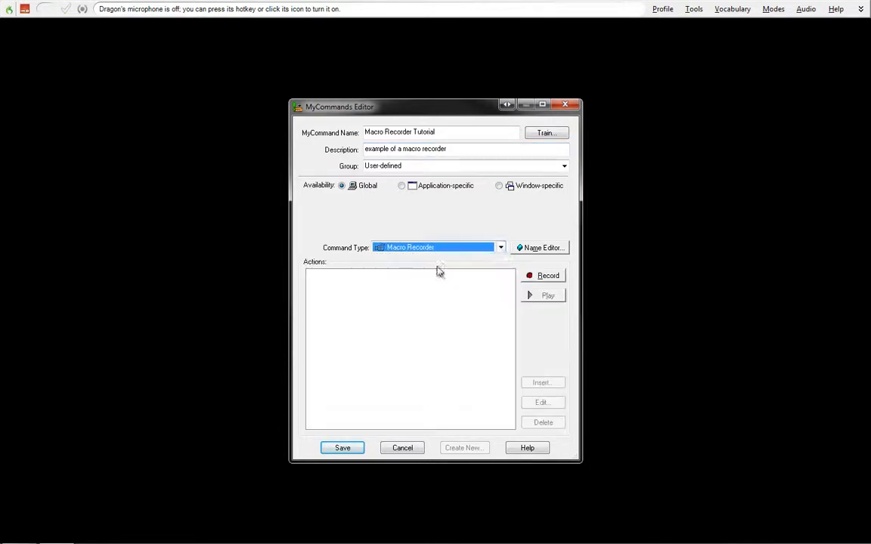
click(538, 249)
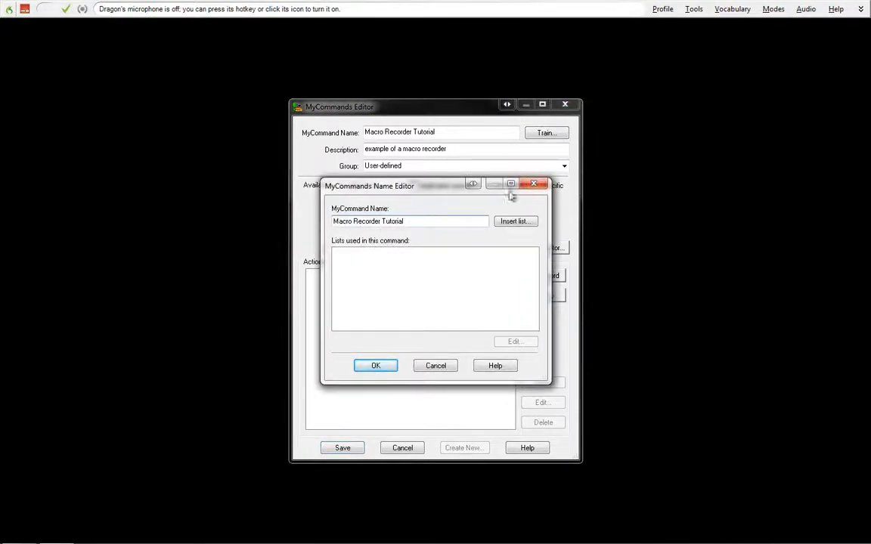
click(533, 186)
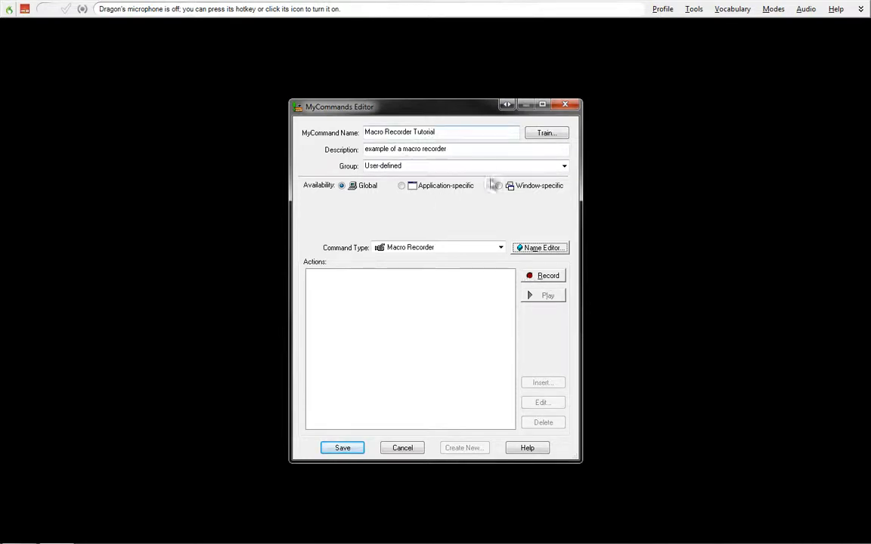
Start recording the macro and create a new Microsoft Word document on the desktop, keeping its default name.
click(543, 276)
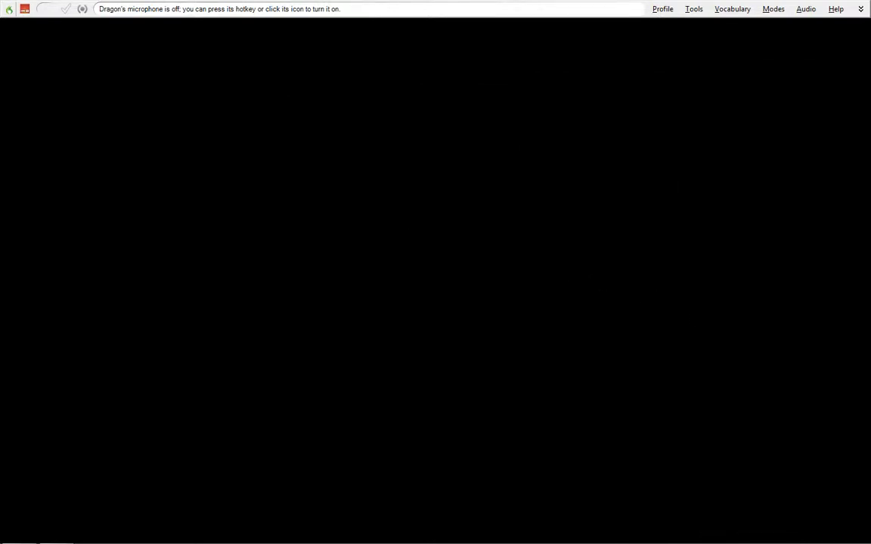
drag(689, 429, 662, 179)
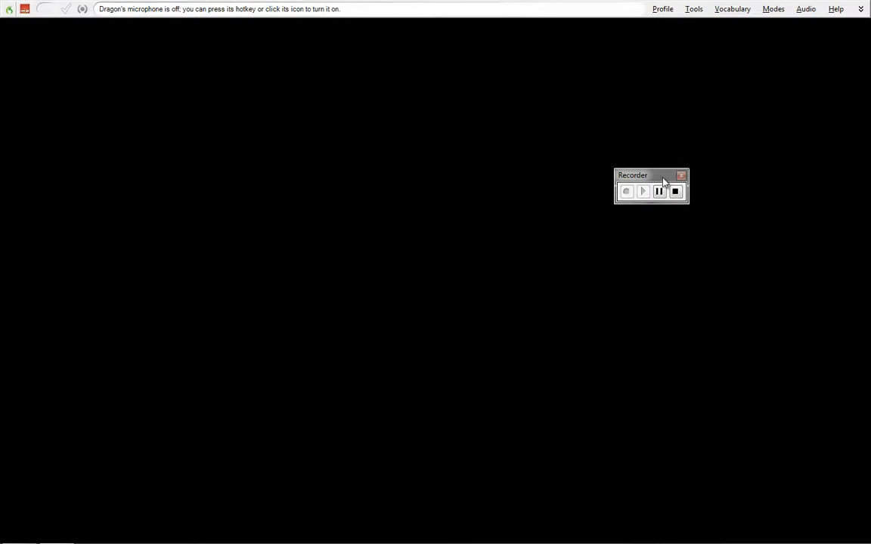
right_click(233, 179)
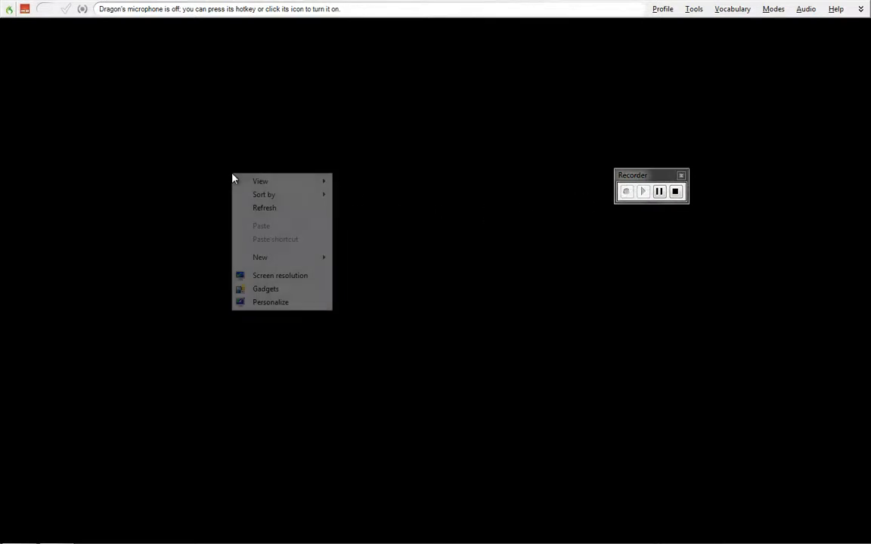
mouse_move(278, 257)
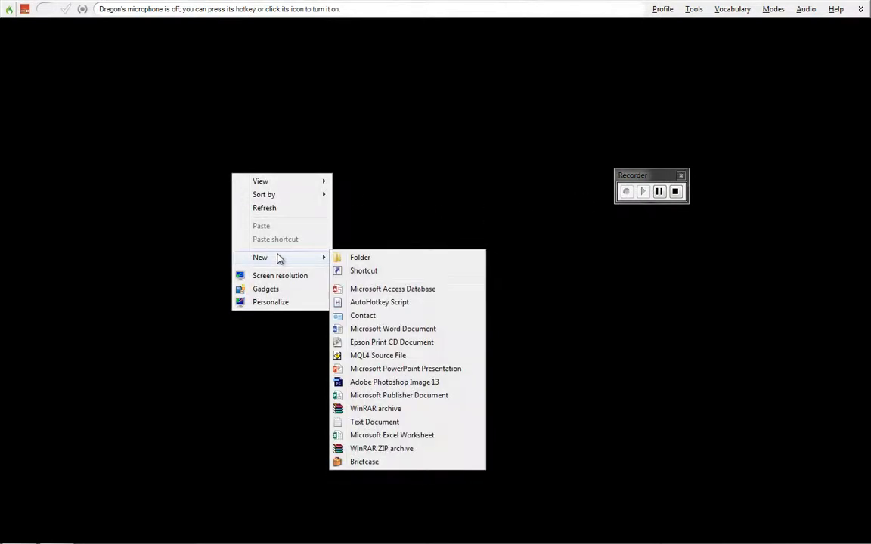
click(392, 331)
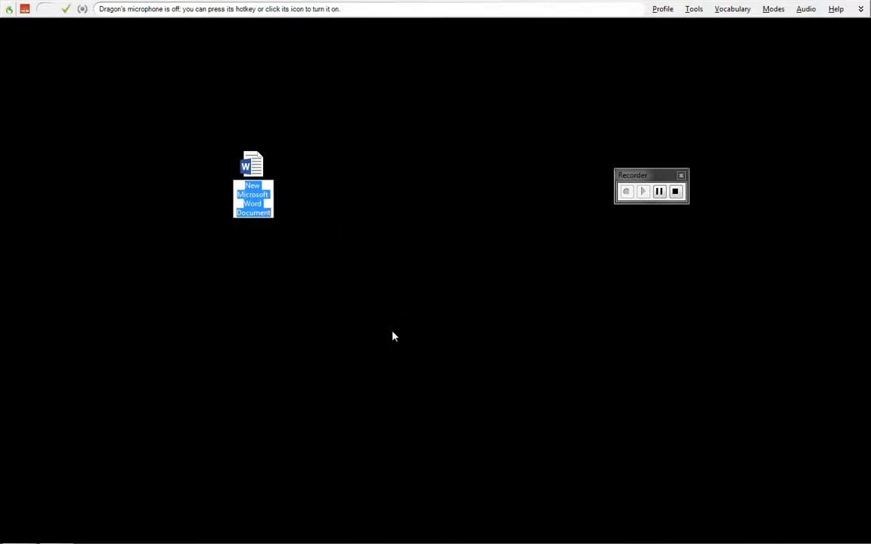
key(Return)
Open the new Word document from the desktop and enter the text "Hello world" on its page.
double_click(257, 176)
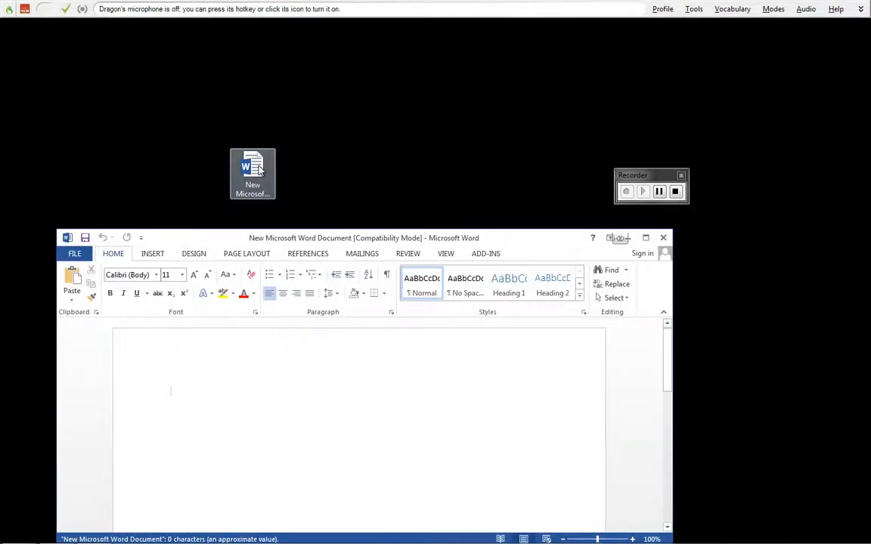
drag(259, 171, 305, 172)
click(286, 367)
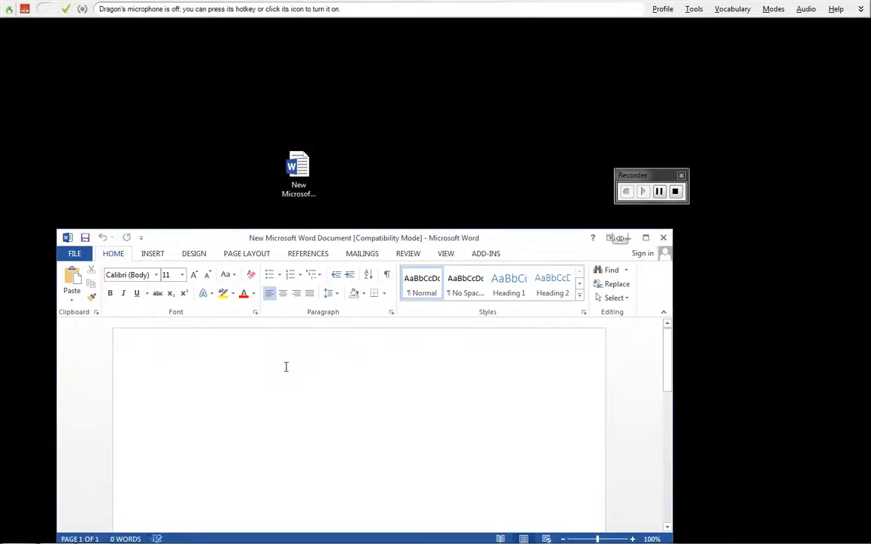
text(Hello world)
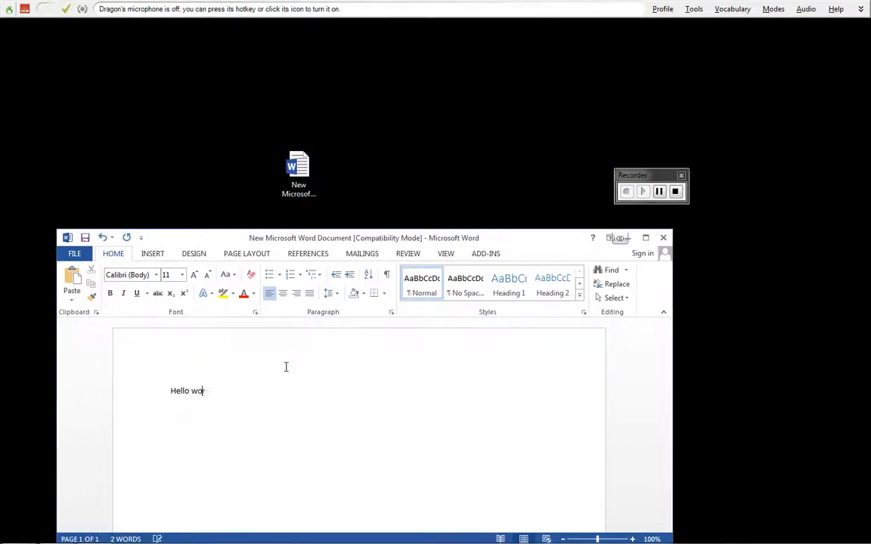
Close the Word document without saving its changes and end the macro recording.
click(663, 237)
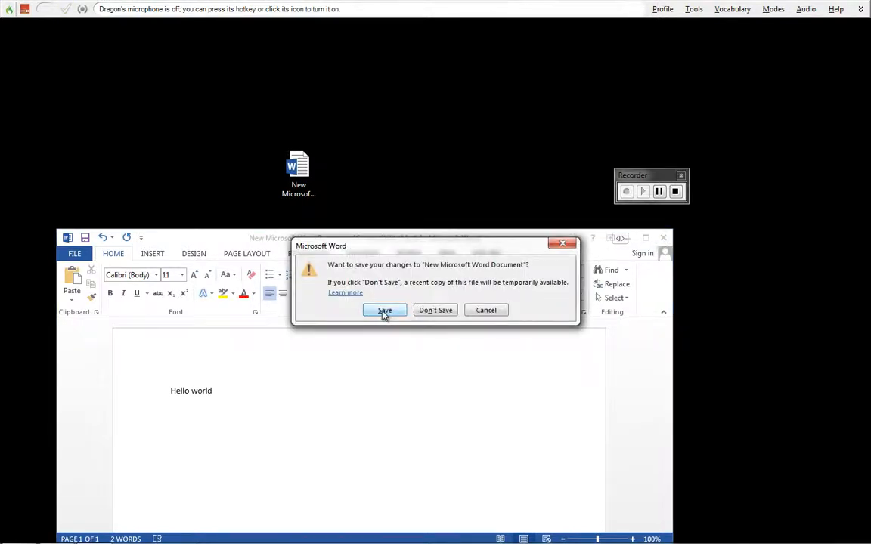
click(428, 312)
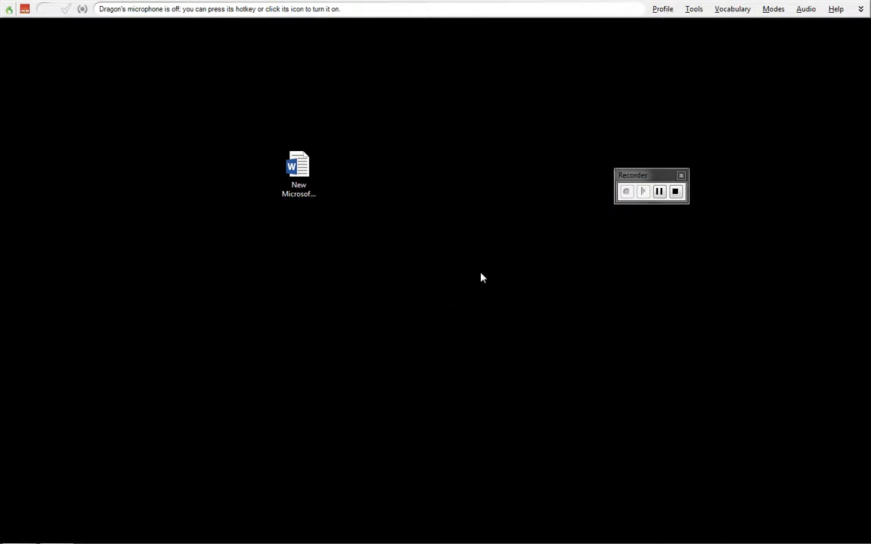
click(675, 191)
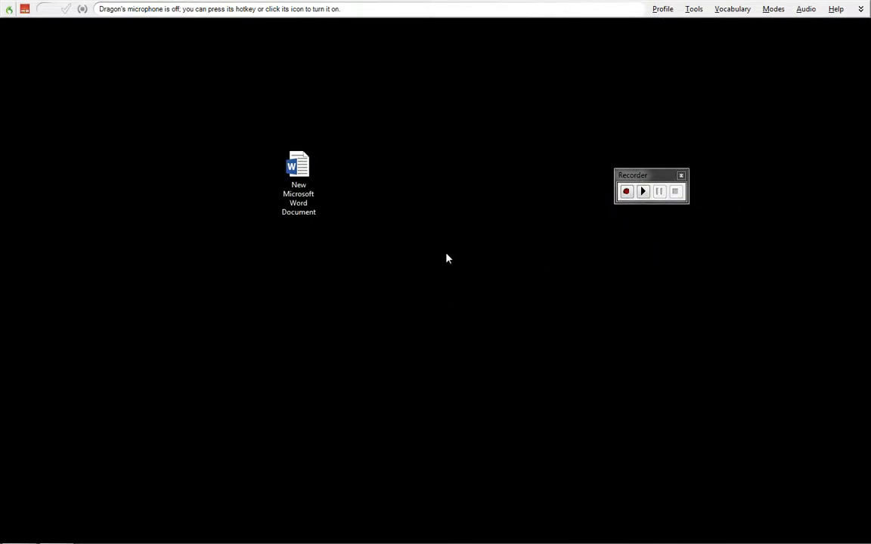
click(680, 176)
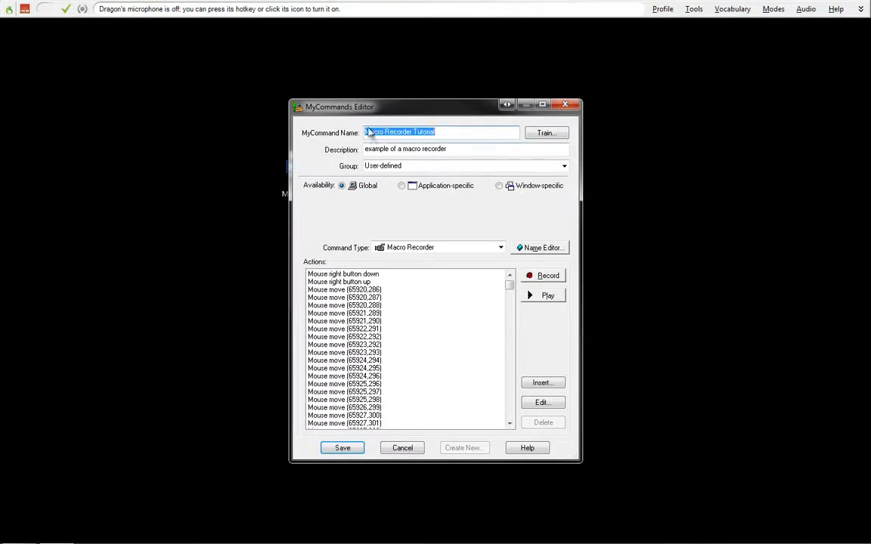
Examine the recorded keystrokes for the "Hello world" text and the mouse moves preceding them in the actions list.
drag(512, 288, 515, 358)
click(332, 282)
click(513, 423)
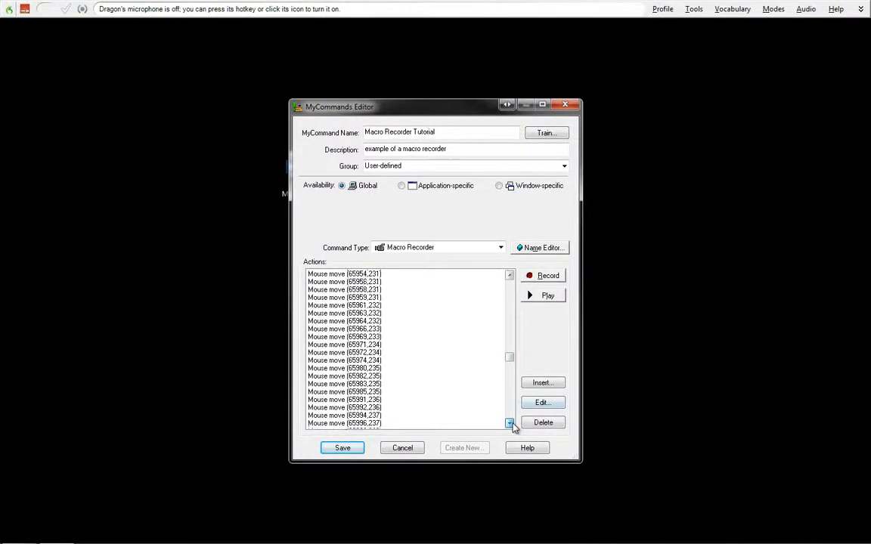
mouse_move(511, 360)
mouse_down()
mouse_move(512, 413)
mouse_move(511, 356)
mouse_up()
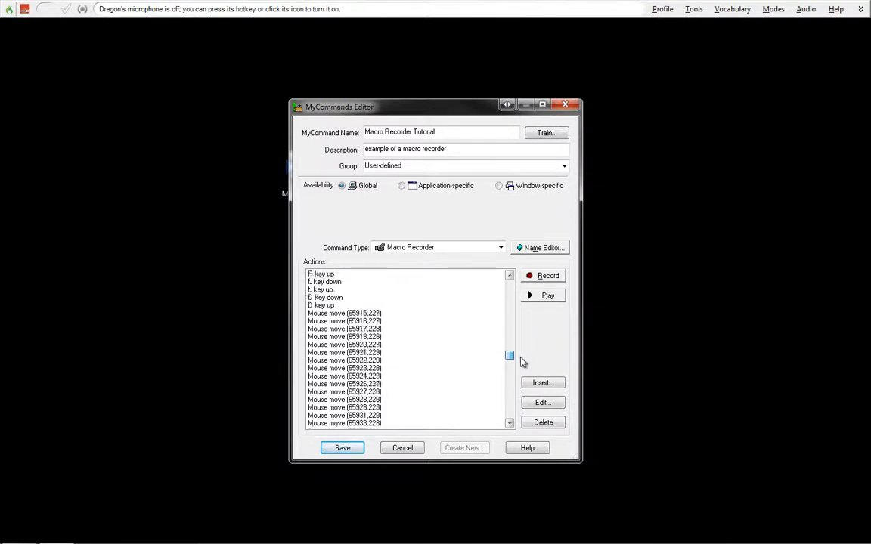
scroll(521, 362, down, 3)
click(510, 276)
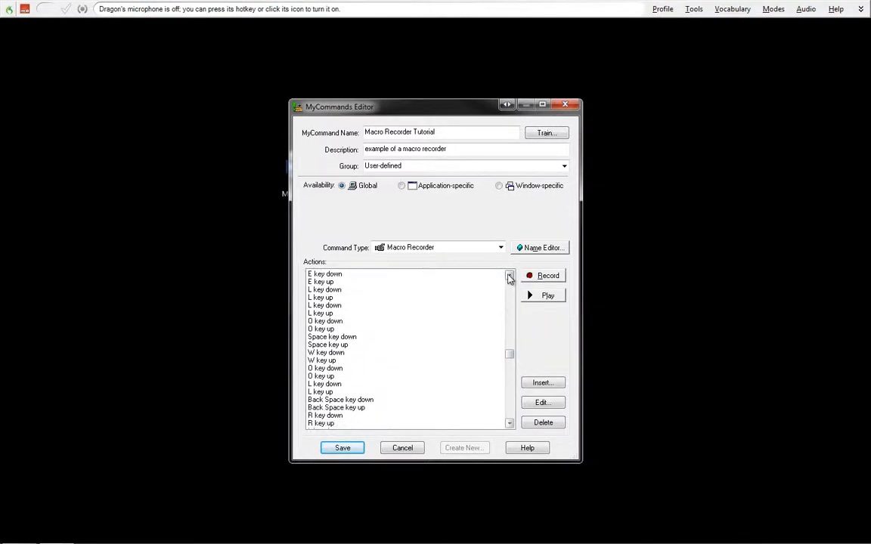
click(509, 276)
click(509, 276)
click(509, 275)
click(510, 275)
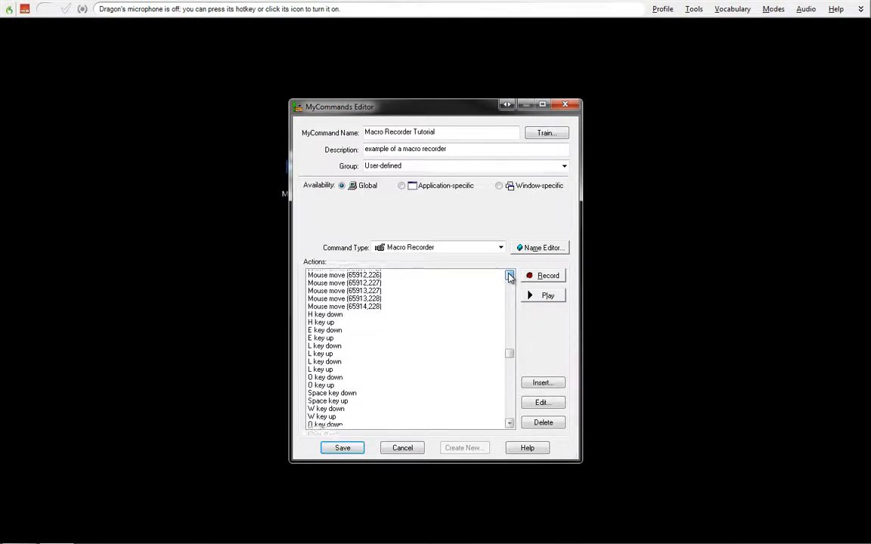
click(509, 276)
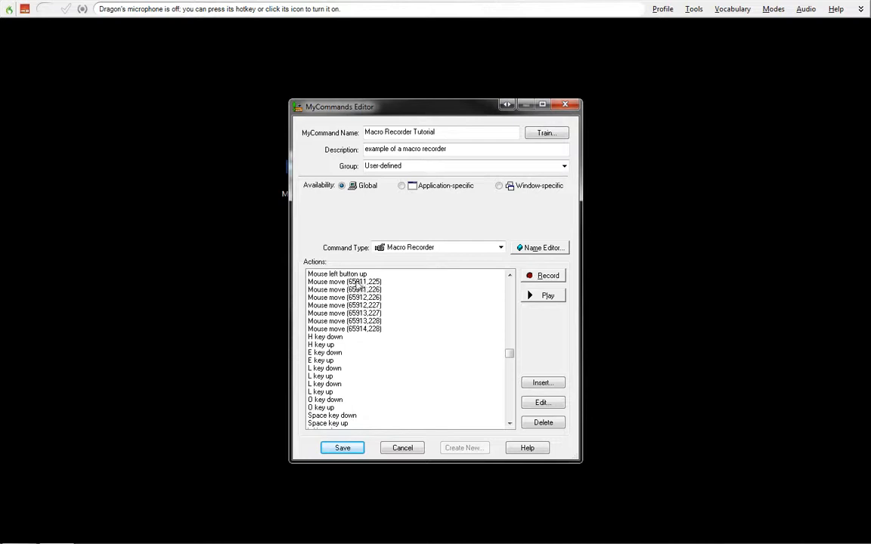
drag(330, 281, 330, 307)
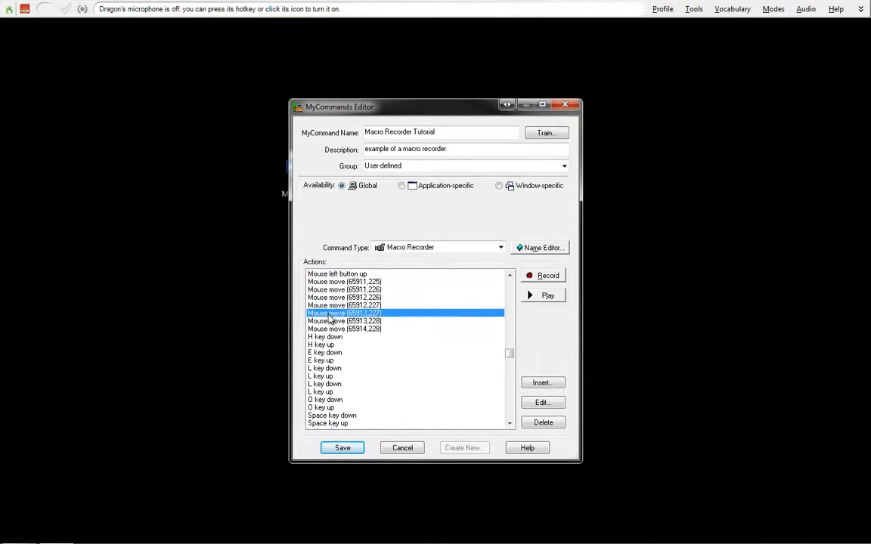
Inspect the final left mouse button down and up actions of the recording and save the command.
drag(511, 354, 510, 428)
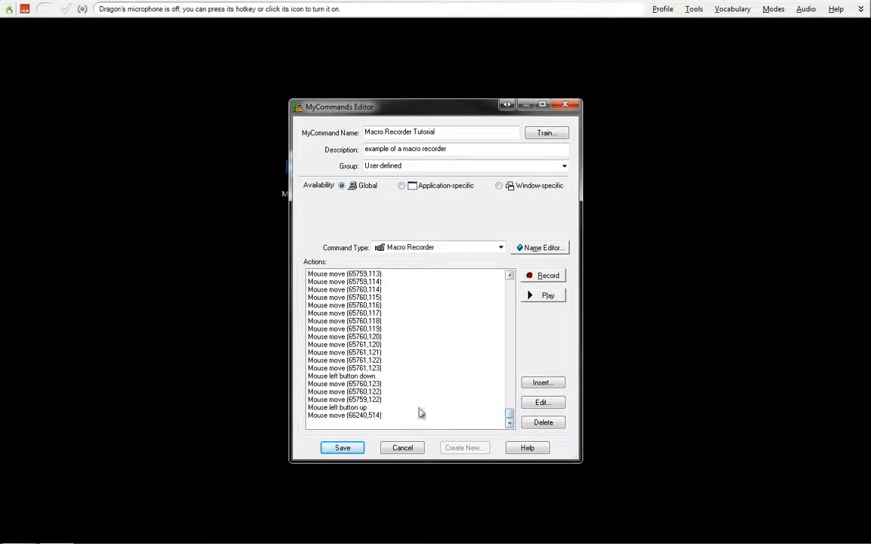
click(320, 369)
click(317, 384)
click(319, 376)
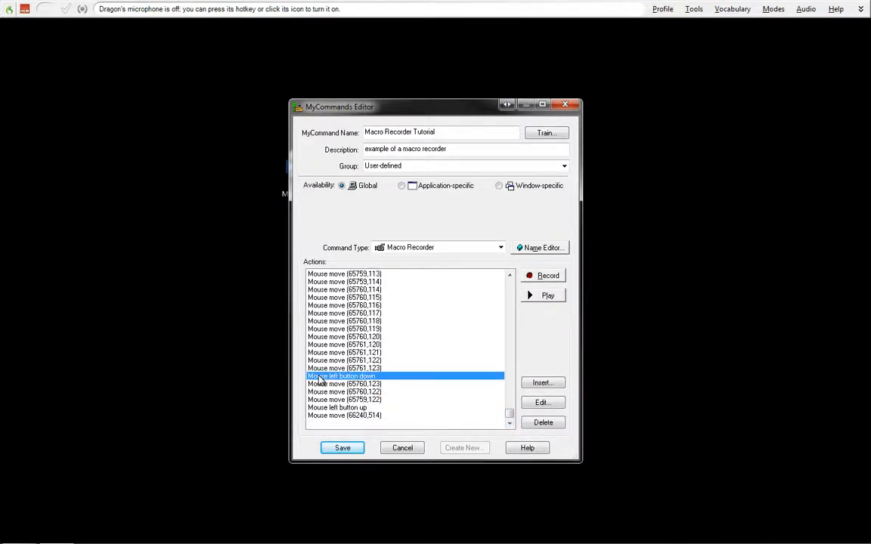
click(318, 399)
click(320, 408)
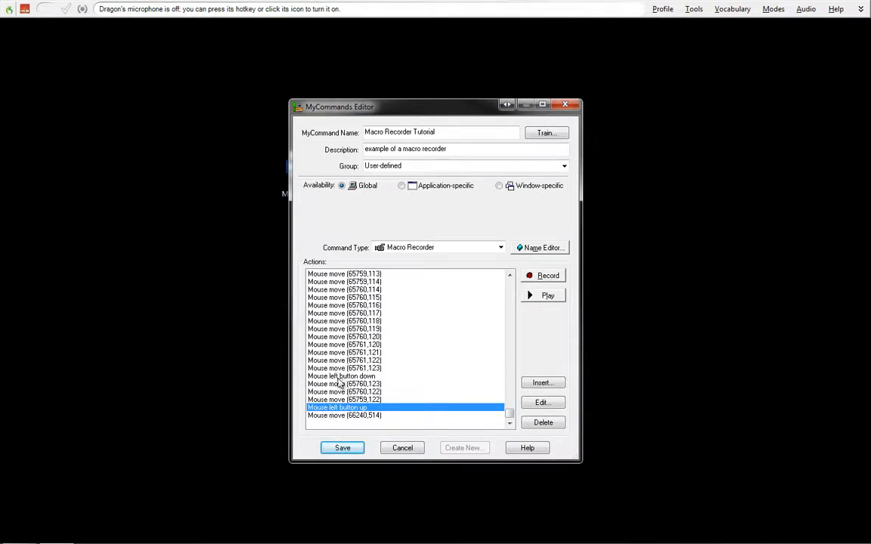
click(340, 376)
click(348, 408)
click(342, 448)
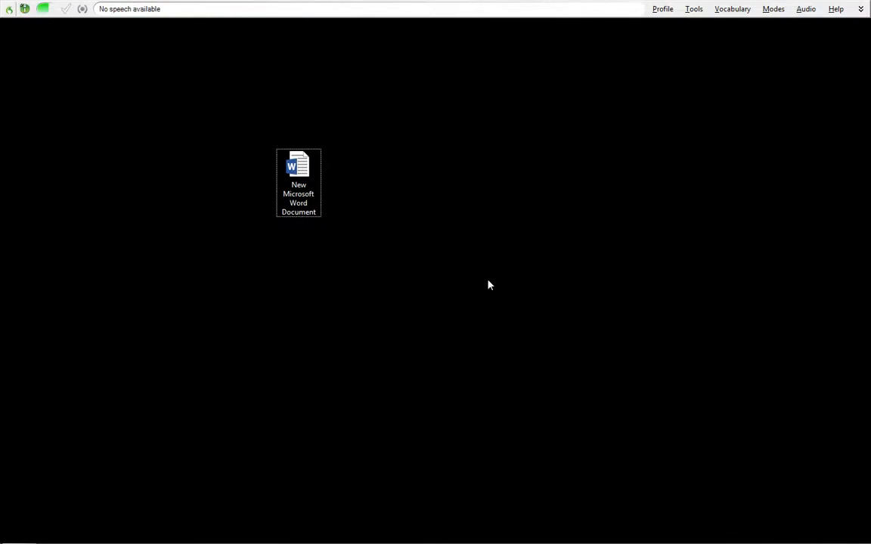
Create a second new Microsoft Word document on the desktop, keeping its default name.
right_click(232, 174)
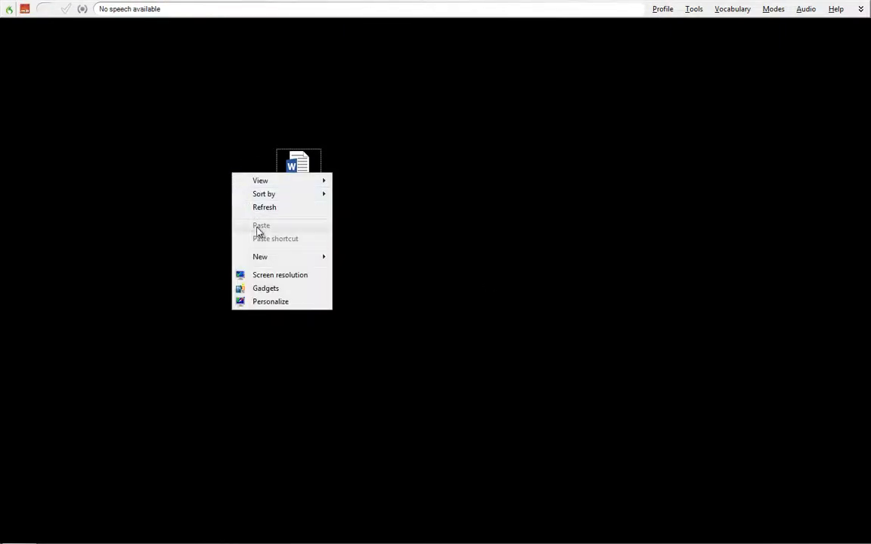
mouse_move(278, 257)
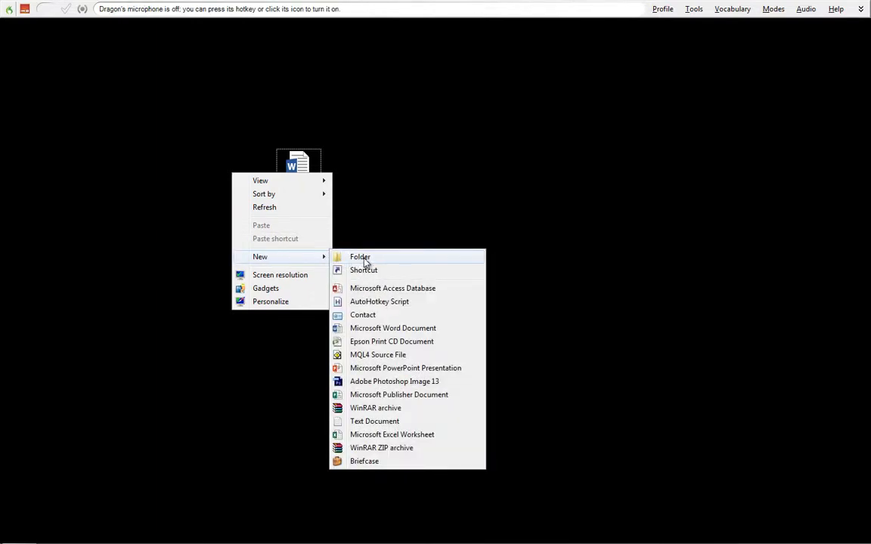
click(393, 328)
key(Return)
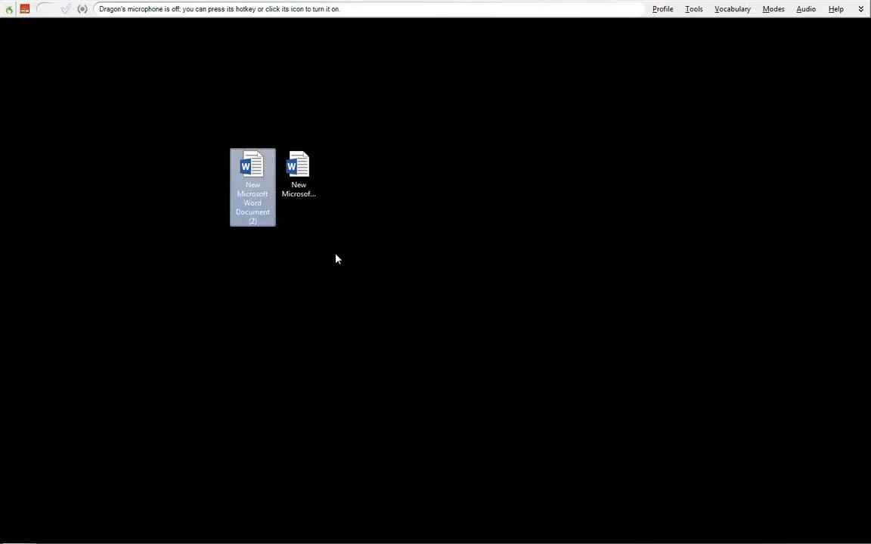
Open the second Word document from the desktop and move its icon below the first document's icon.
double_click(256, 175)
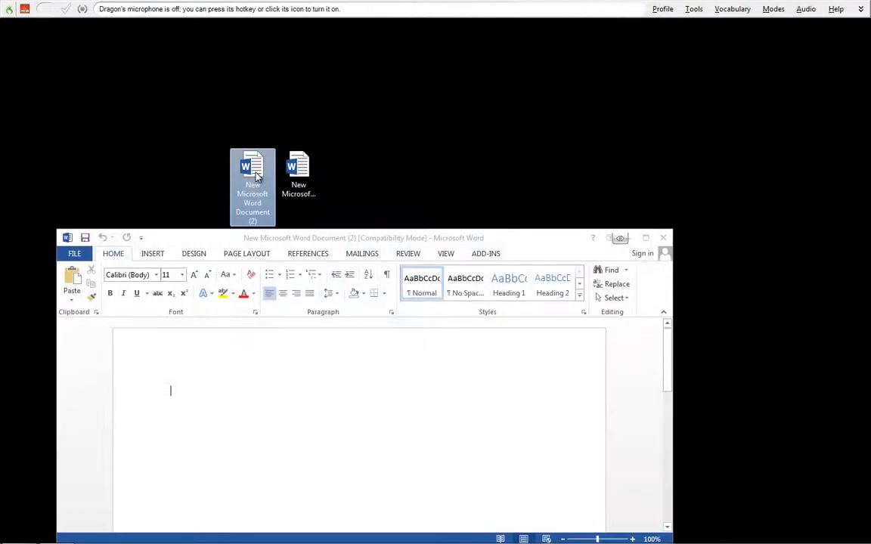
drag(256, 176, 316, 174)
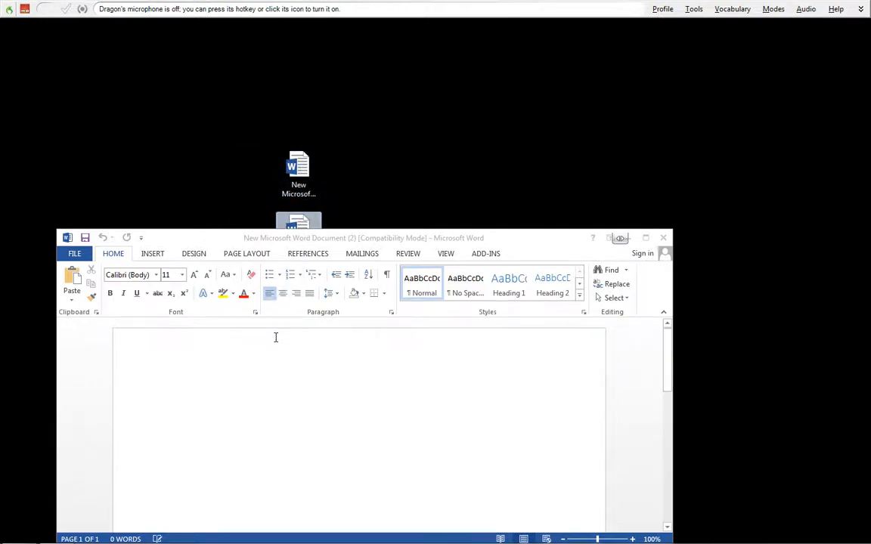
Enter "Hello world" on the second document's page and close the document without saving its changes.
click(284, 365)
text(Hello wol)
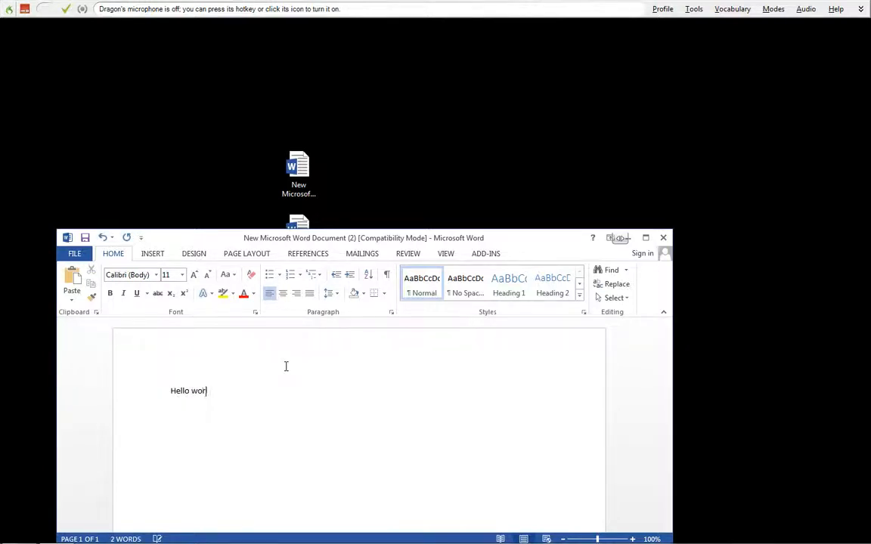
text(ld)
click(663, 238)
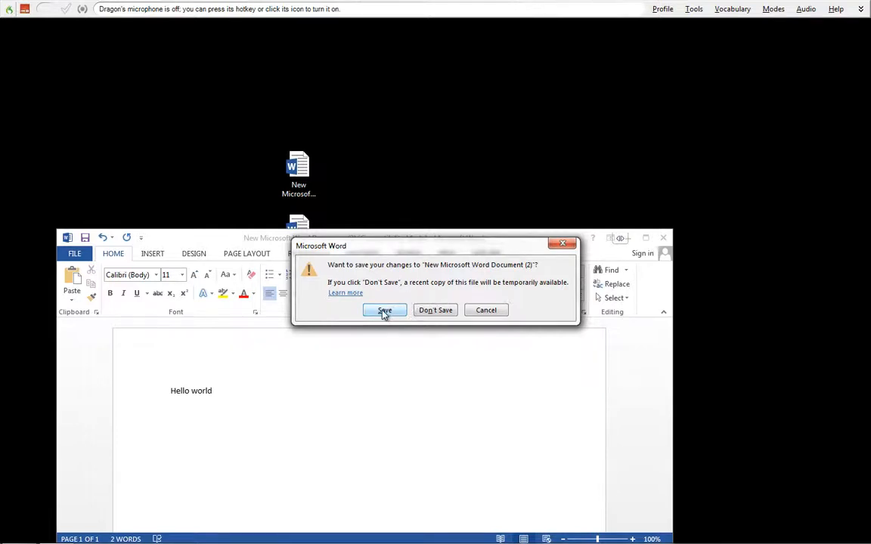
click(429, 313)
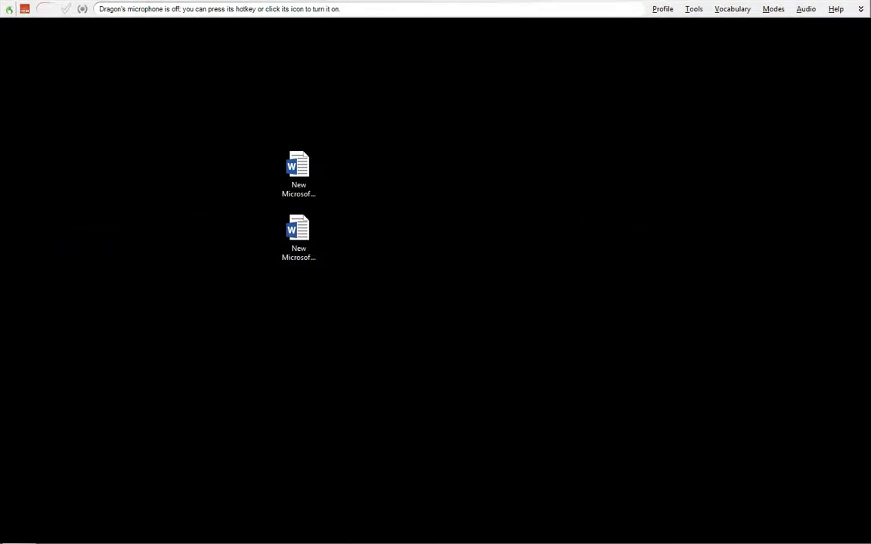
Open the first Word document from the desktop and reposition its window near the upper-right corner of the screen.
double_click(299, 170)
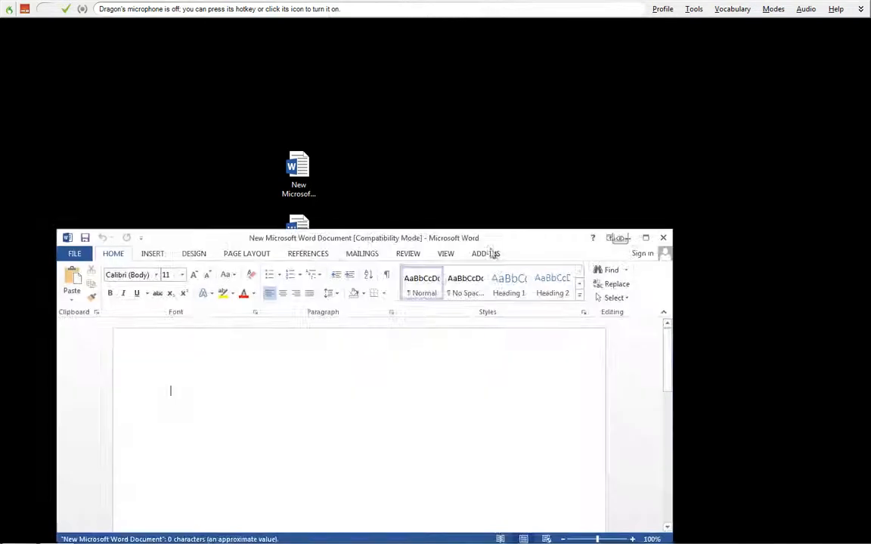
drag(561, 239, 727, 45)
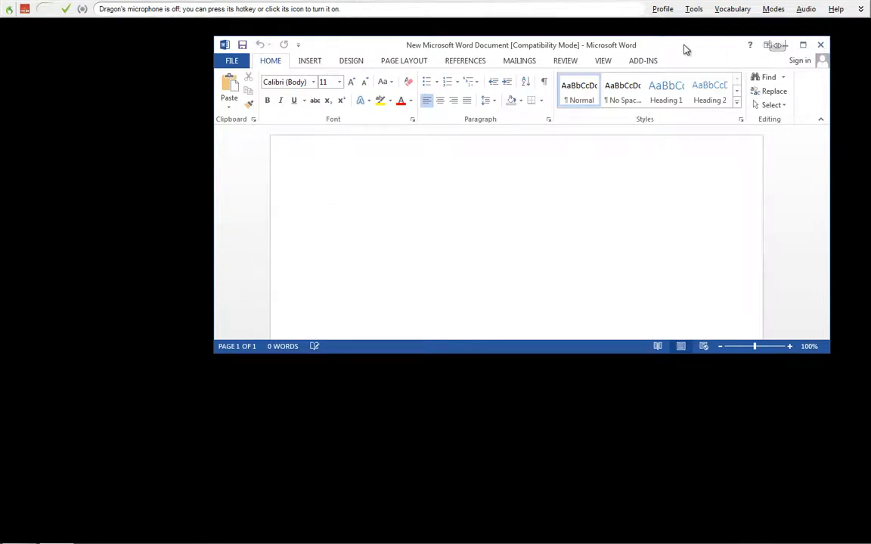
drag(684, 48, 678, 85)
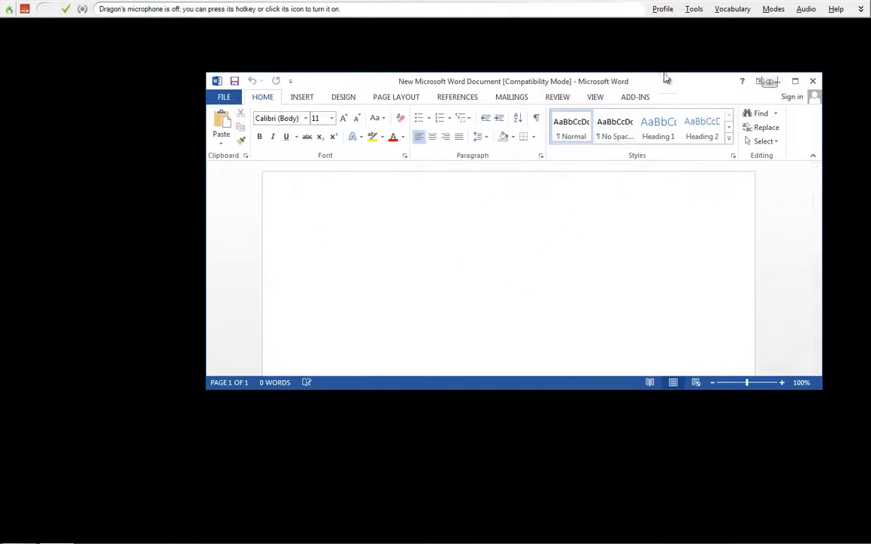
drag(683, 89, 722, 49)
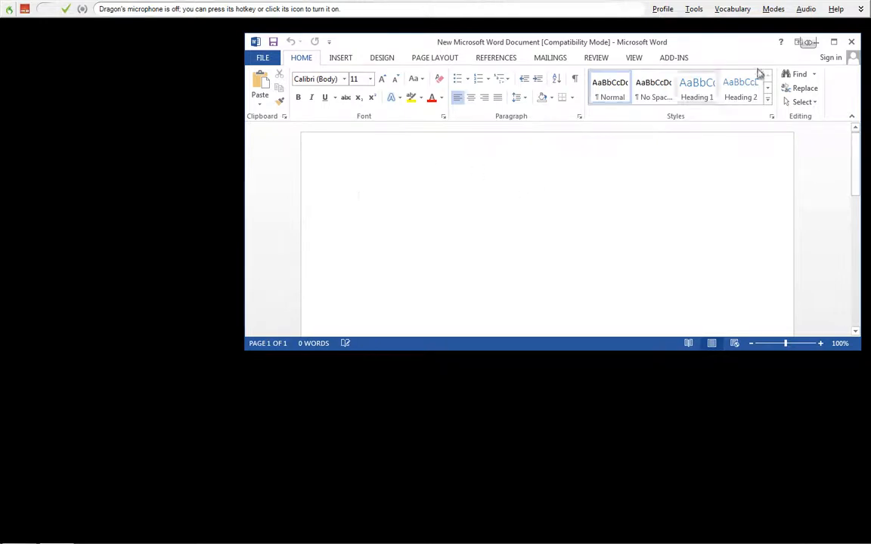
Close and reopen the first Word document twice to check where its window opens.
click(854, 41)
double_click(298, 173)
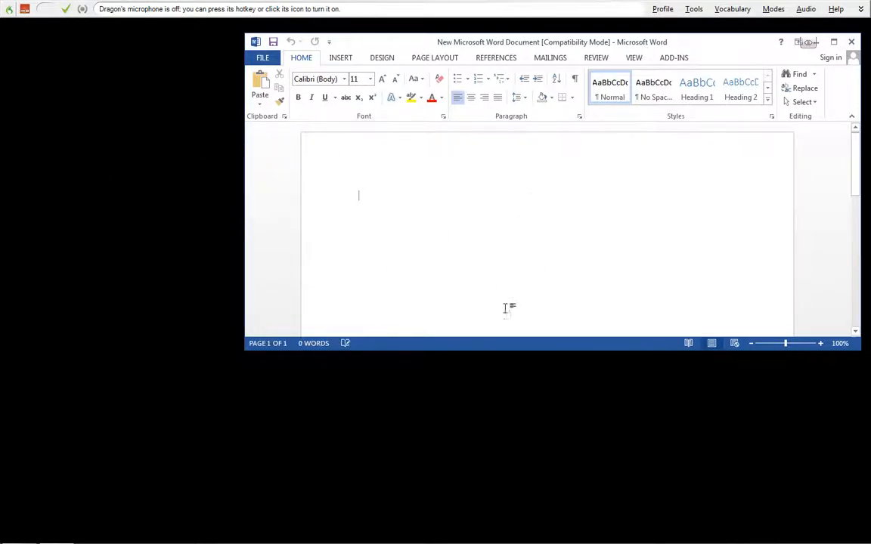
click(851, 43)
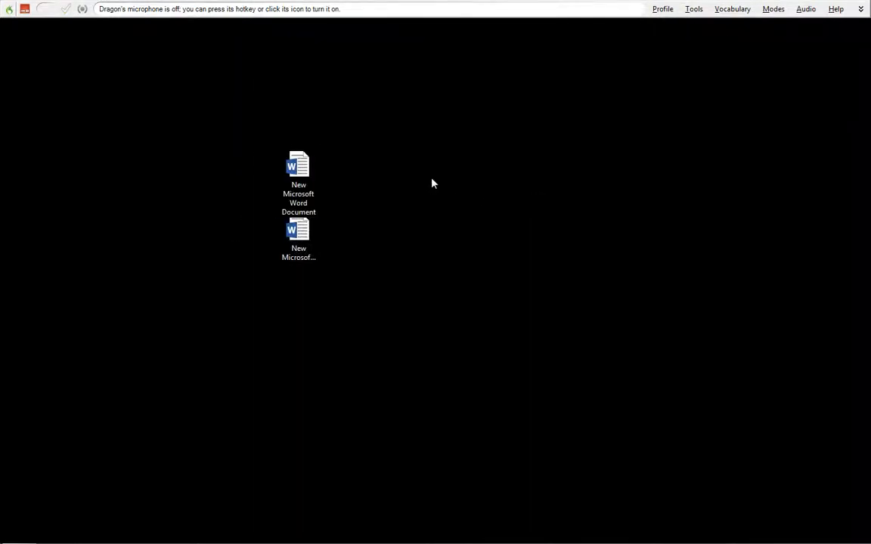
double_click(293, 171)
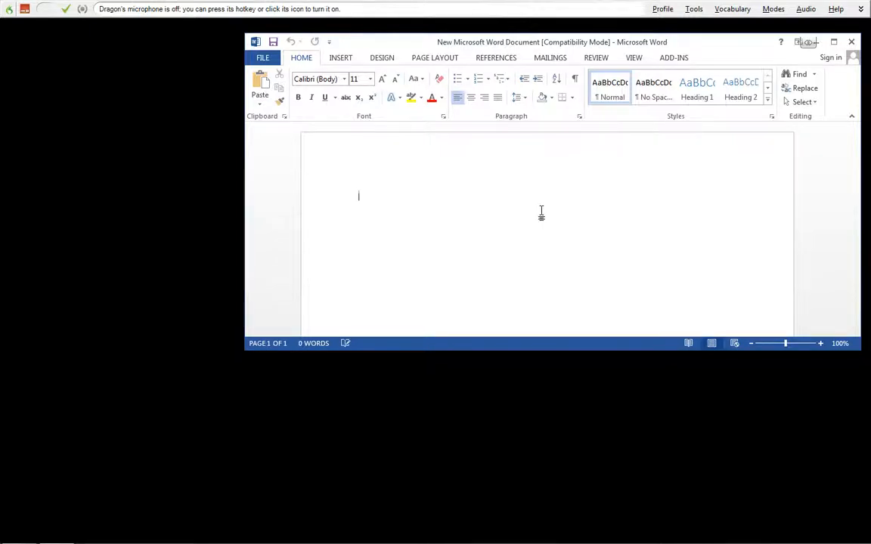
Review the recorded actions of the Macro Recorder Tutorial command through the Command Browser and save the command.
click(693, 9)
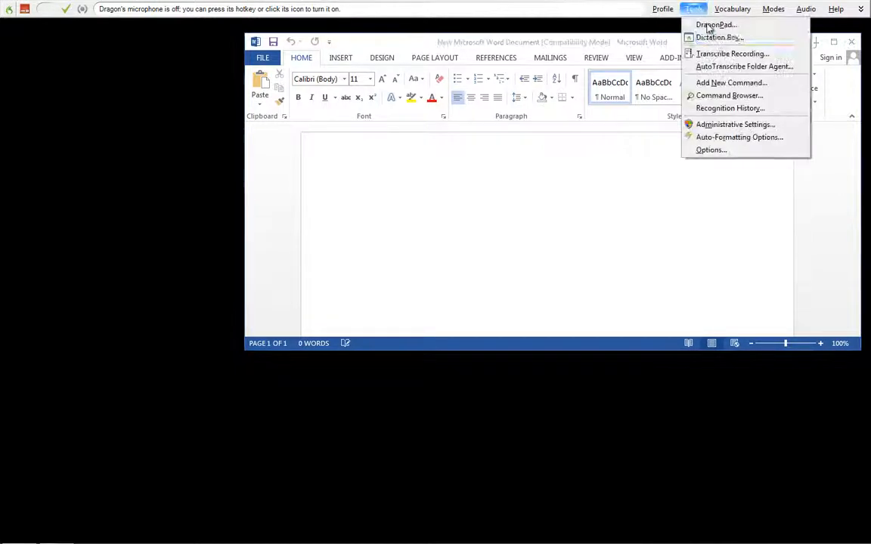
click(728, 96)
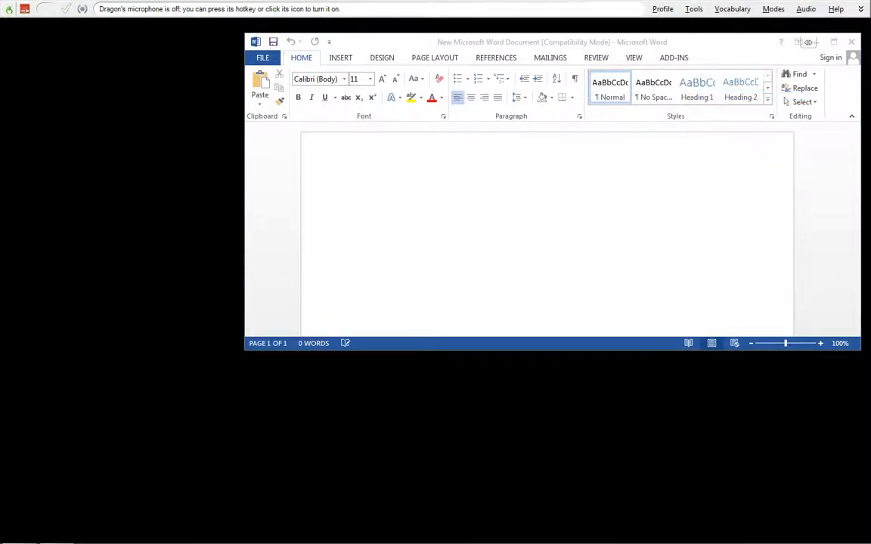
drag(383, 176, 375, 119)
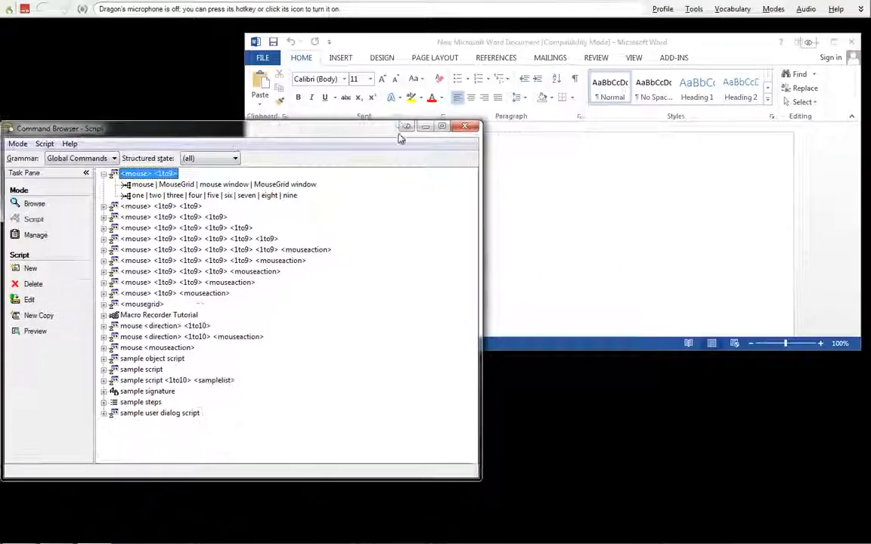
double_click(193, 313)
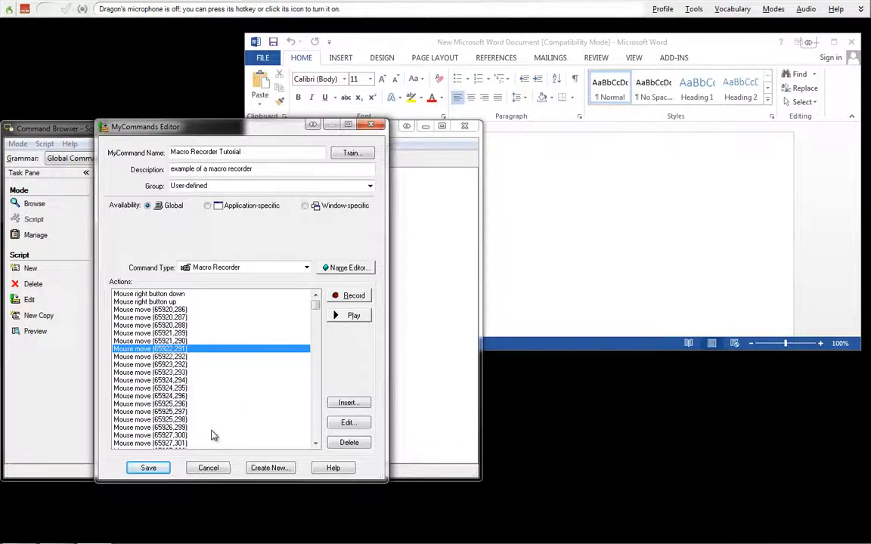
click(150, 469)
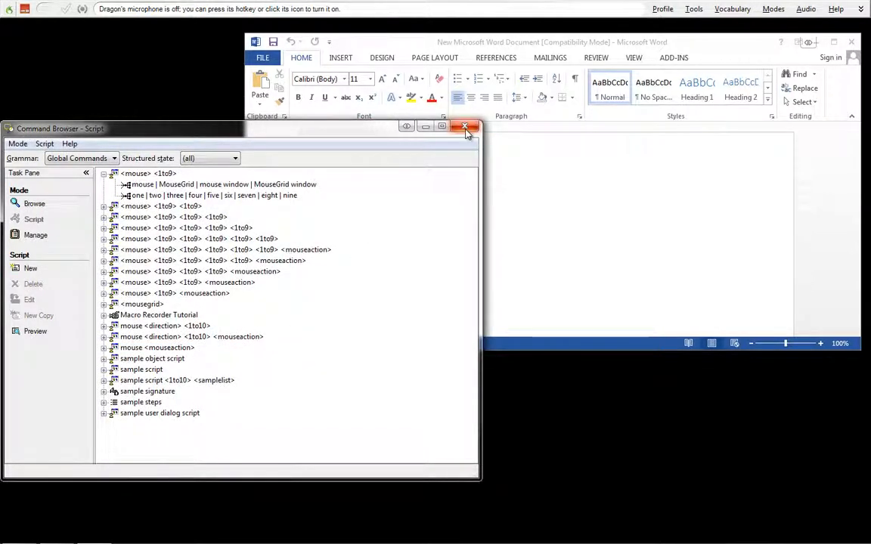